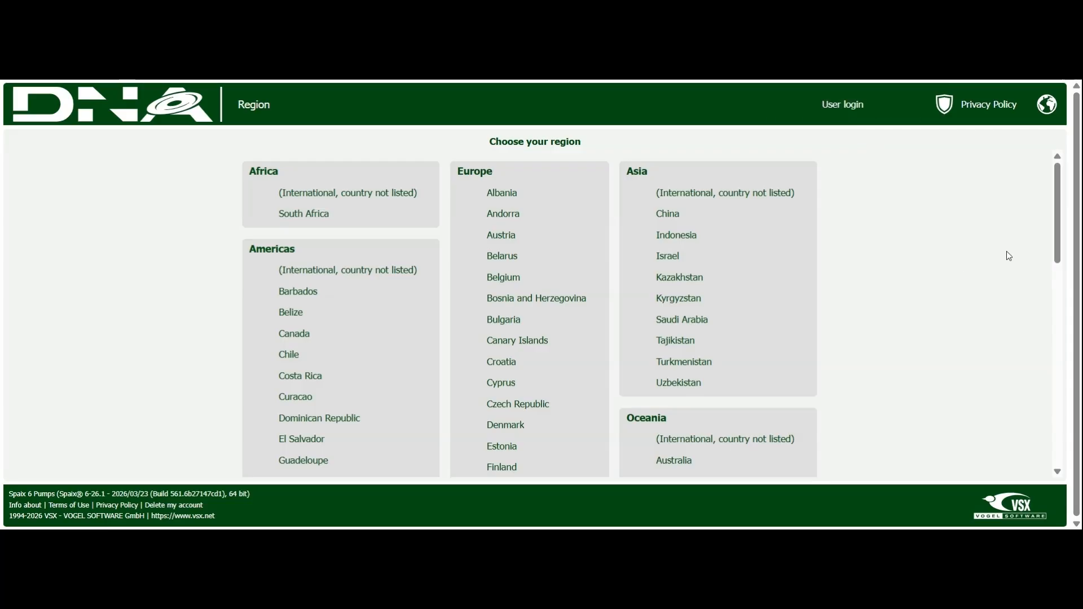
Step: Choose United States as the region and reset all measurement units to US units in the user settings
drag(1059, 236, 1054, 326)
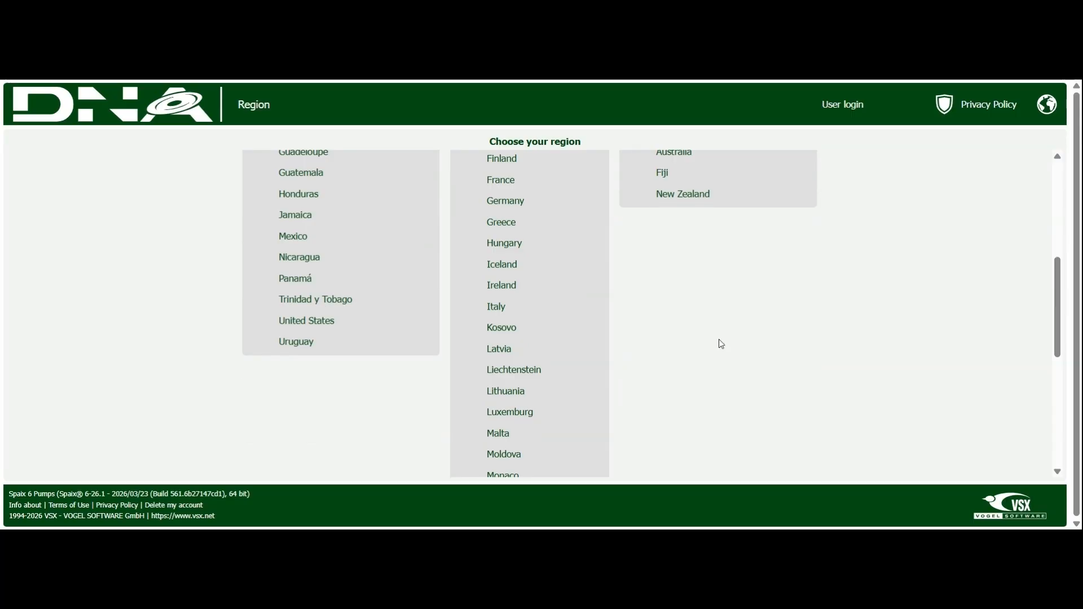
click(313, 328)
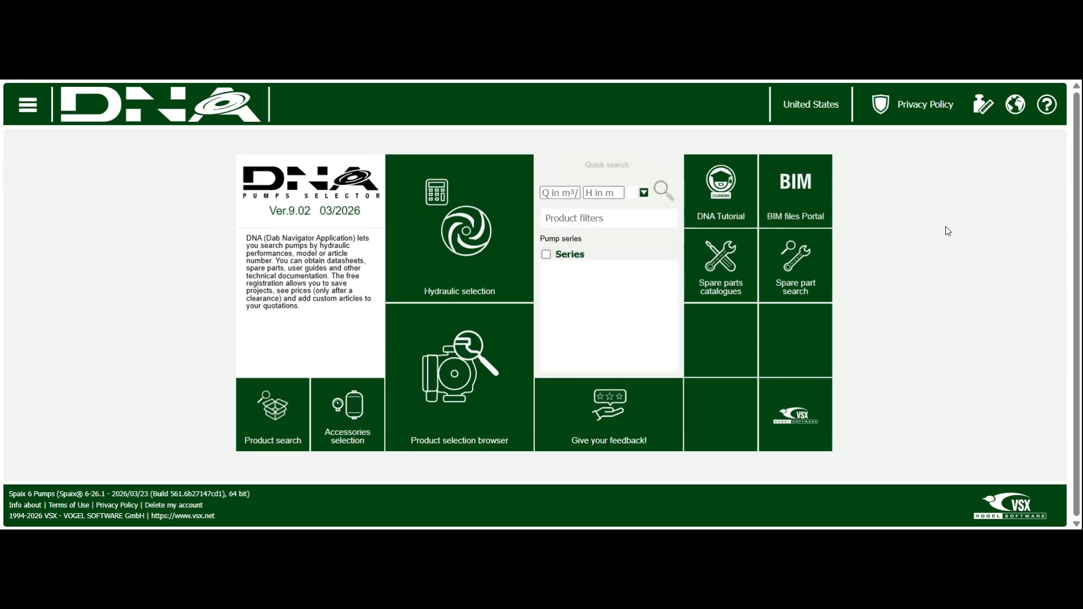
click(985, 112)
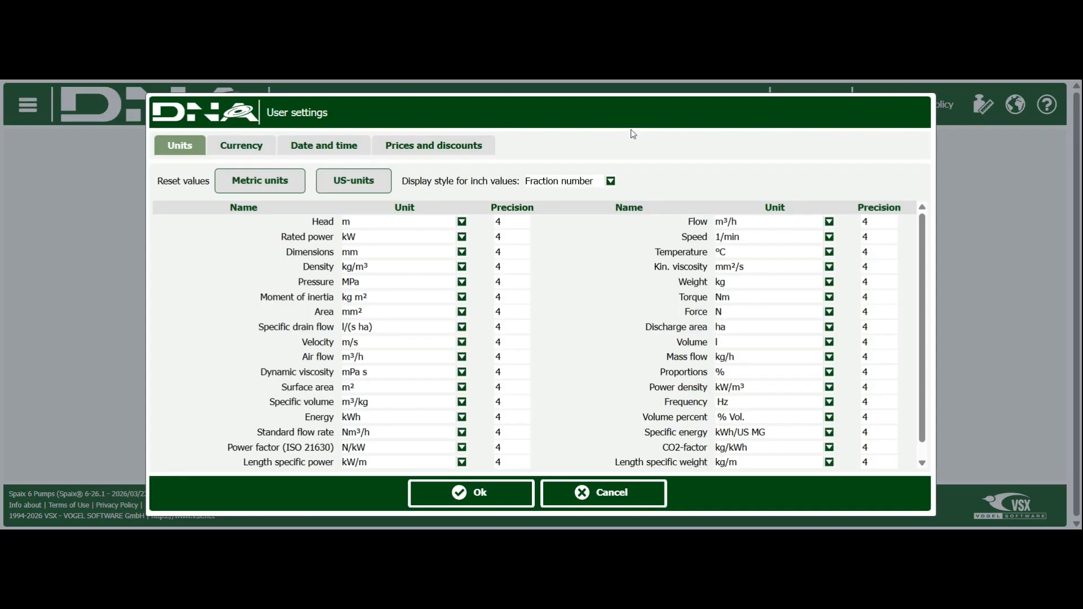
click(352, 191)
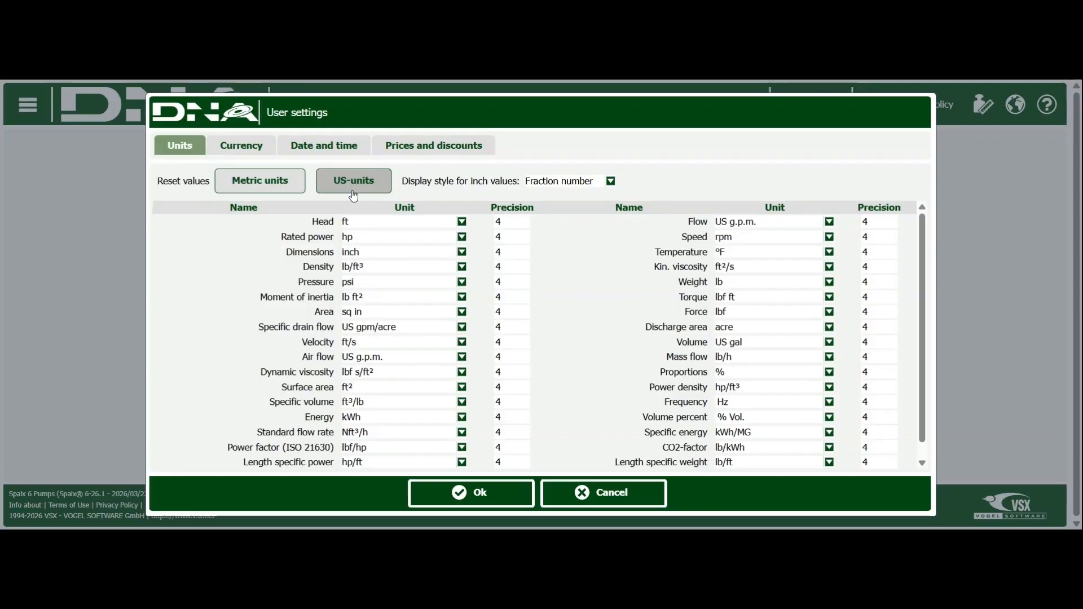
click(473, 491)
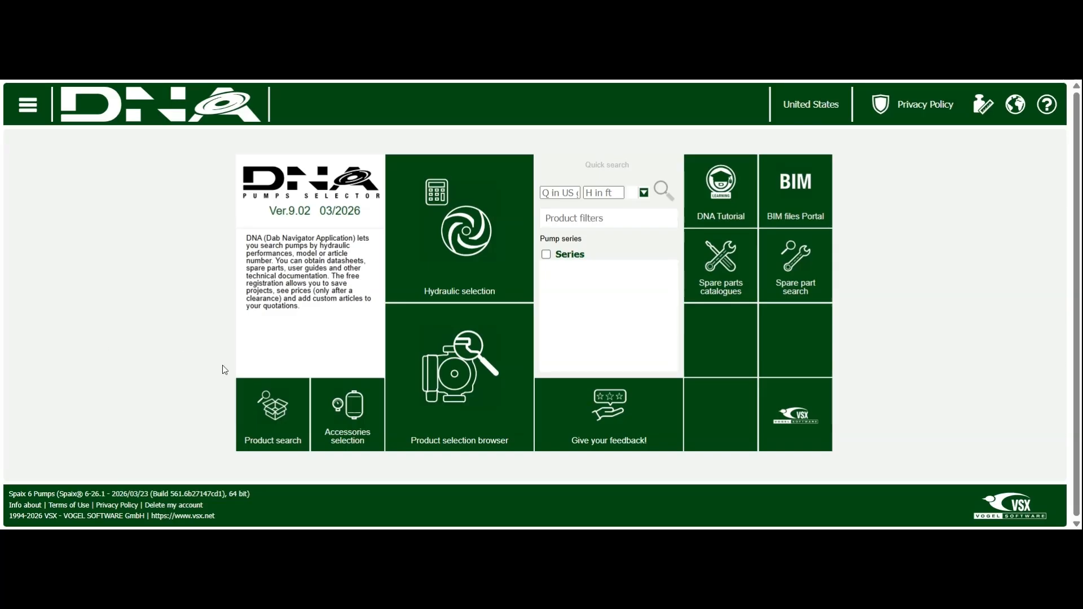
Step: List the ESYBOX MAX my20 series in the product selection browser and view the EsyBox Max 45/120 pump's technical data
click(456, 401)
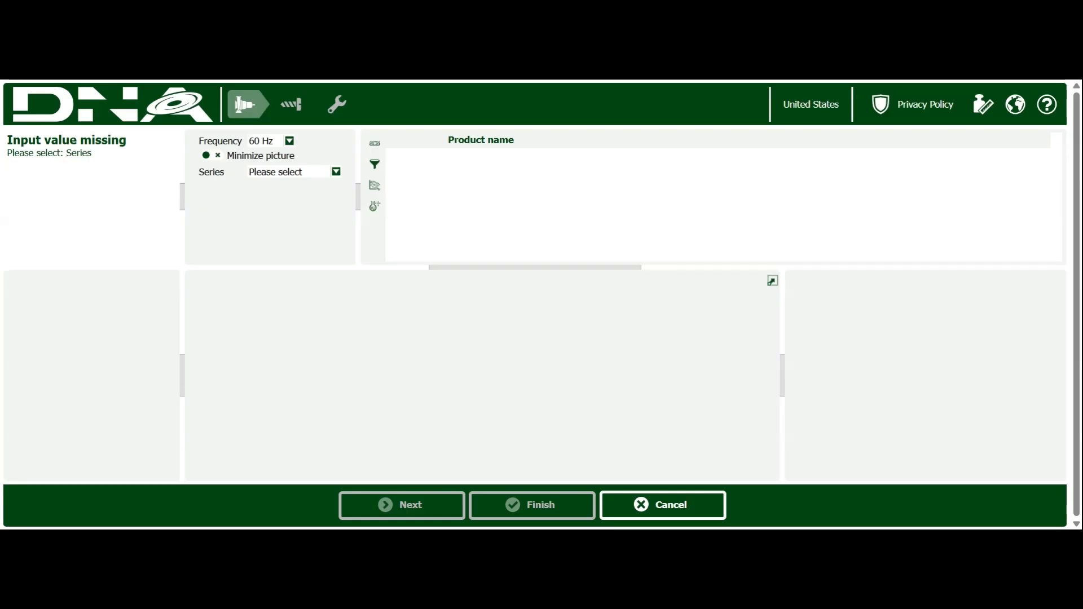
click(336, 173)
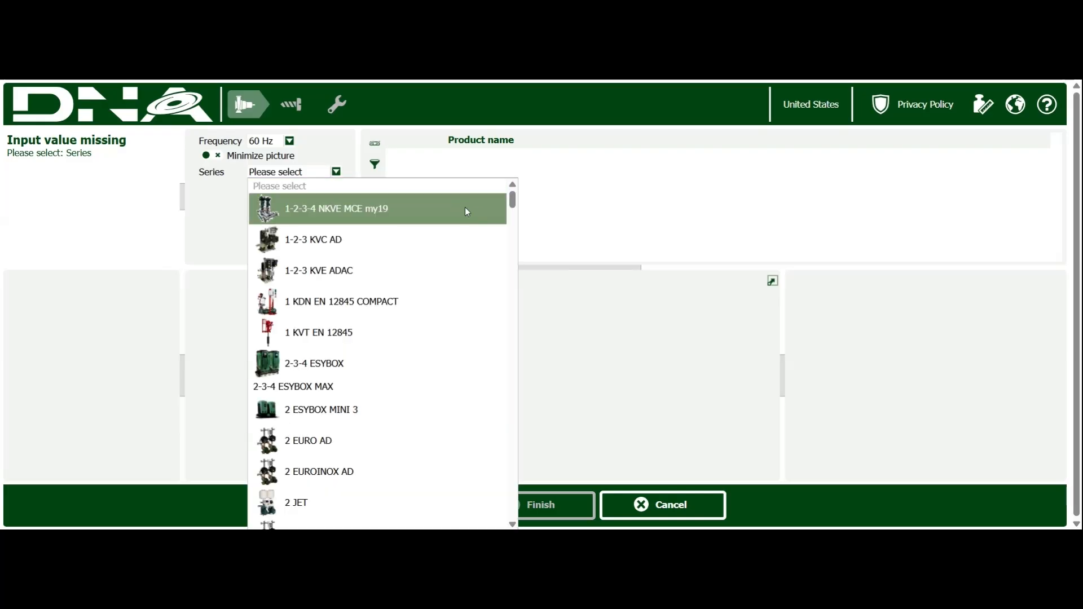
drag(512, 199, 502, 255)
click(342, 381)
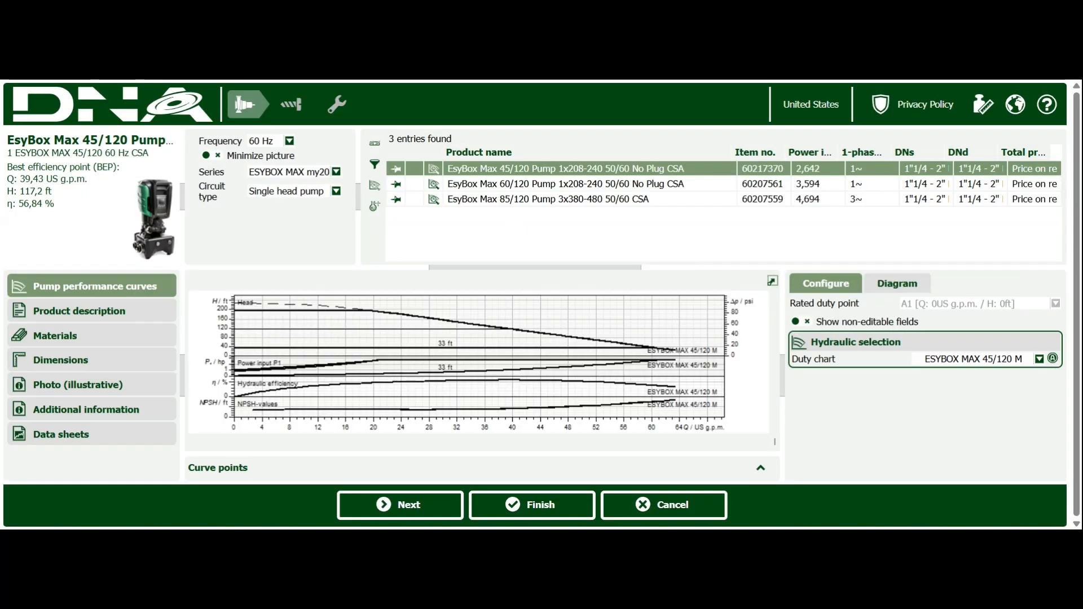
mouse_move(515, 172)
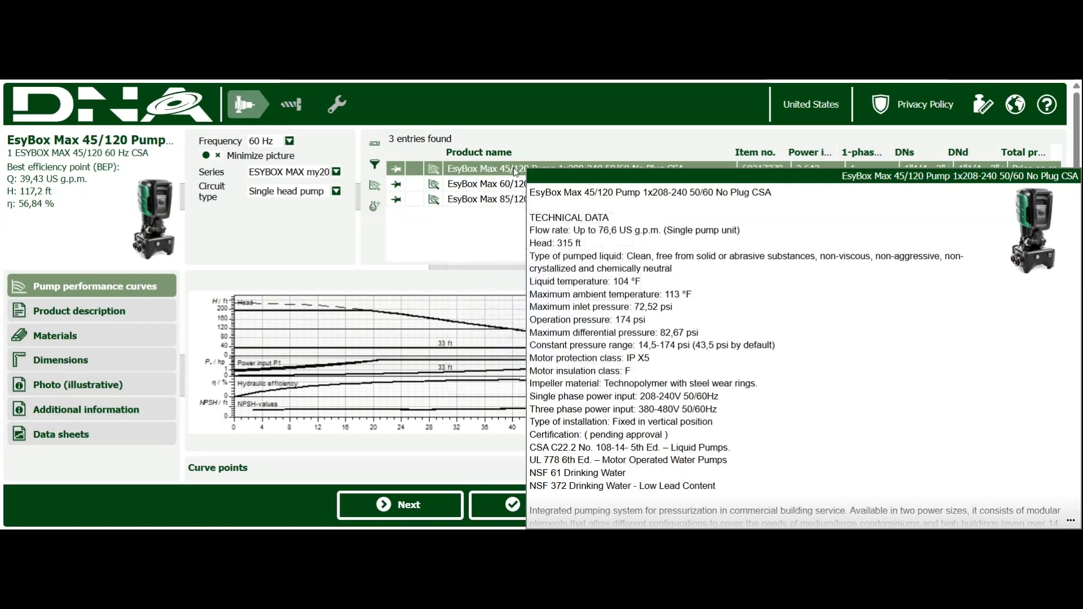
mouse_move(507, 194)
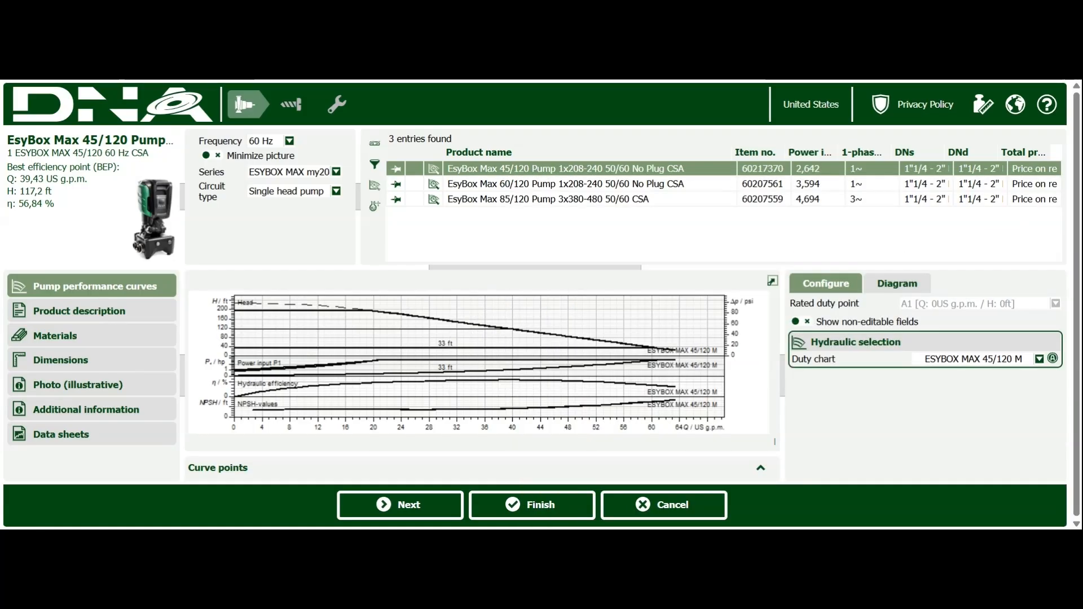
Step: Specify operating data for duty point A1 with a flow of 35 US g.p.m. and a pump pressure of 75 psi
click(885, 290)
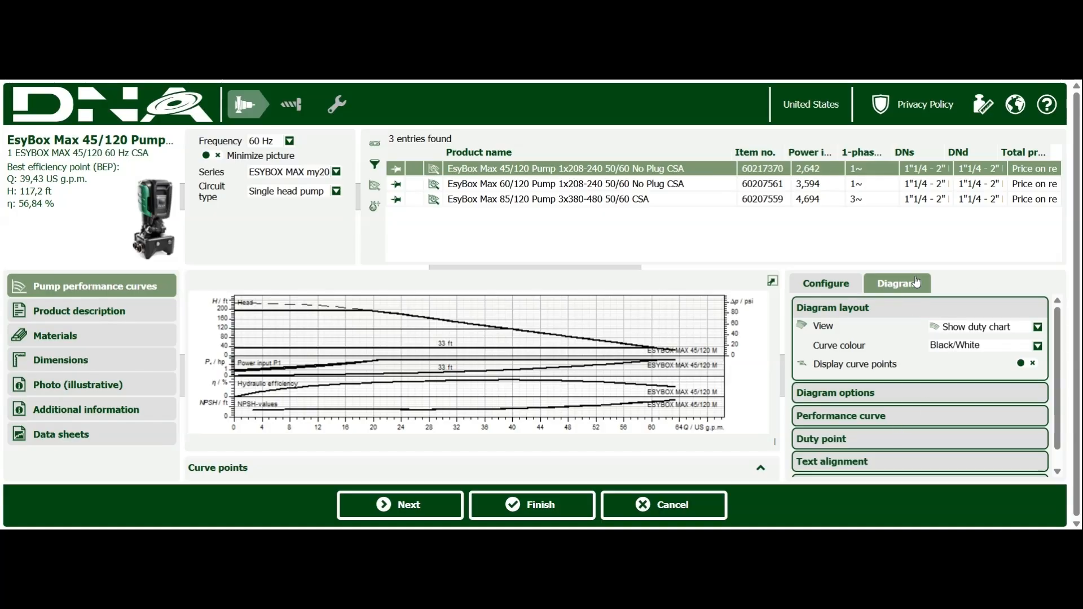
click(873, 445)
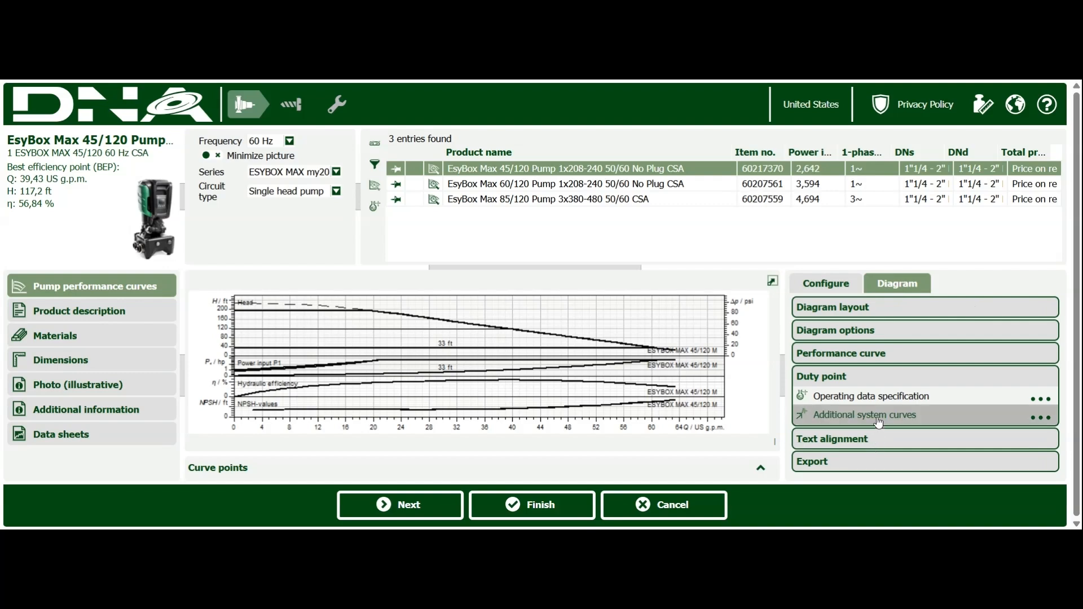
click(879, 399)
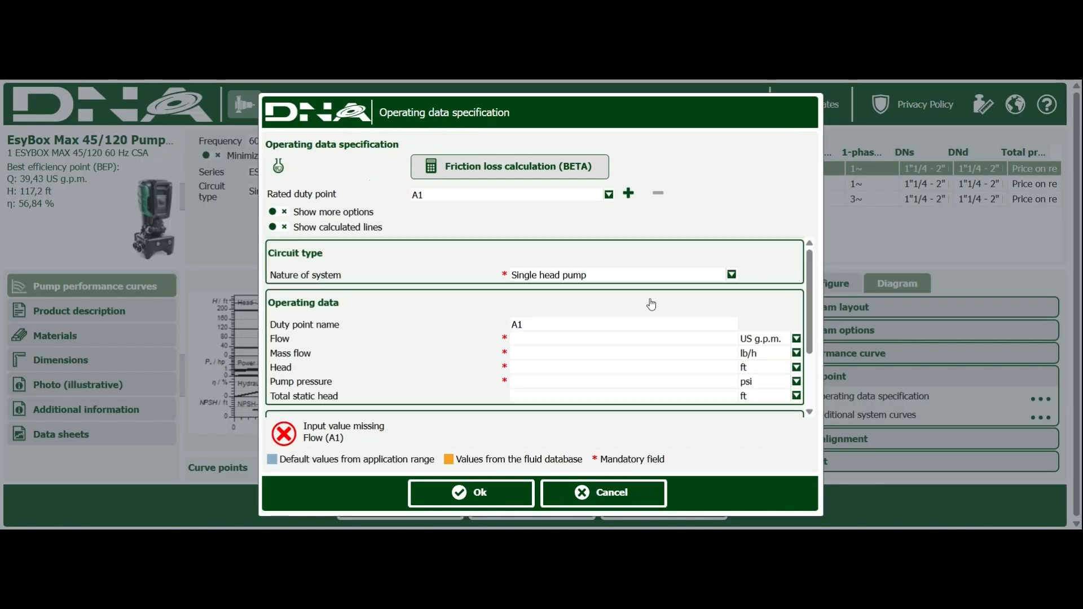
click(559, 342)
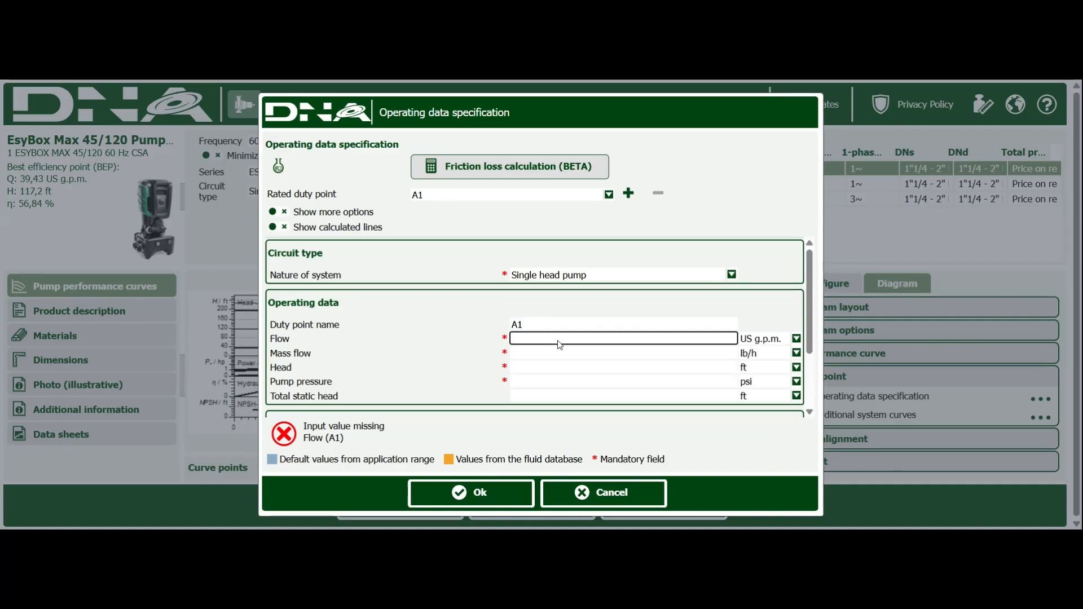
text(35)
click(542, 383)
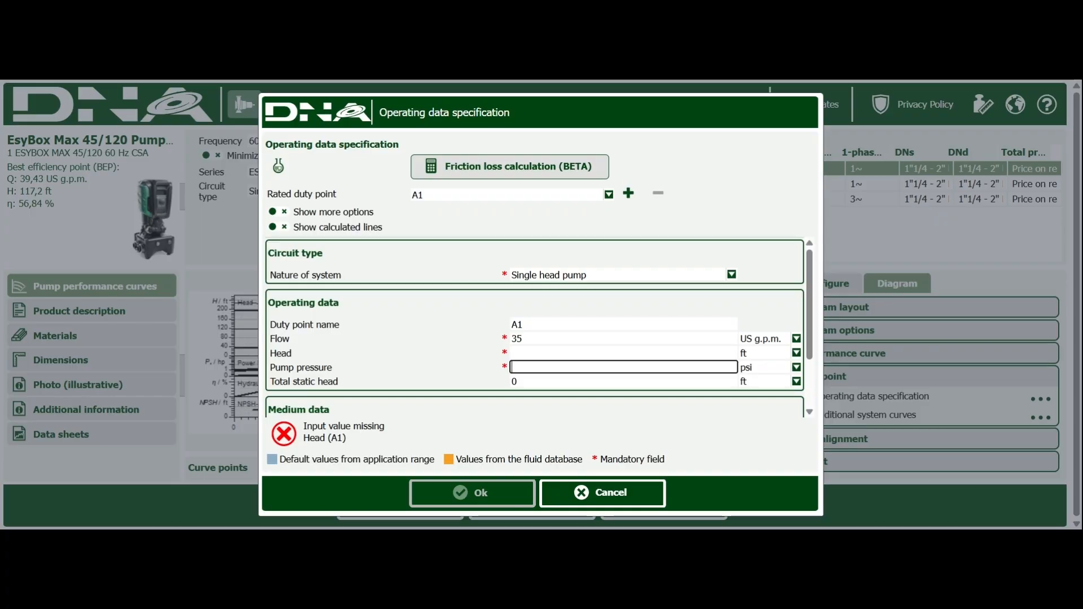
text(75)
click(568, 382)
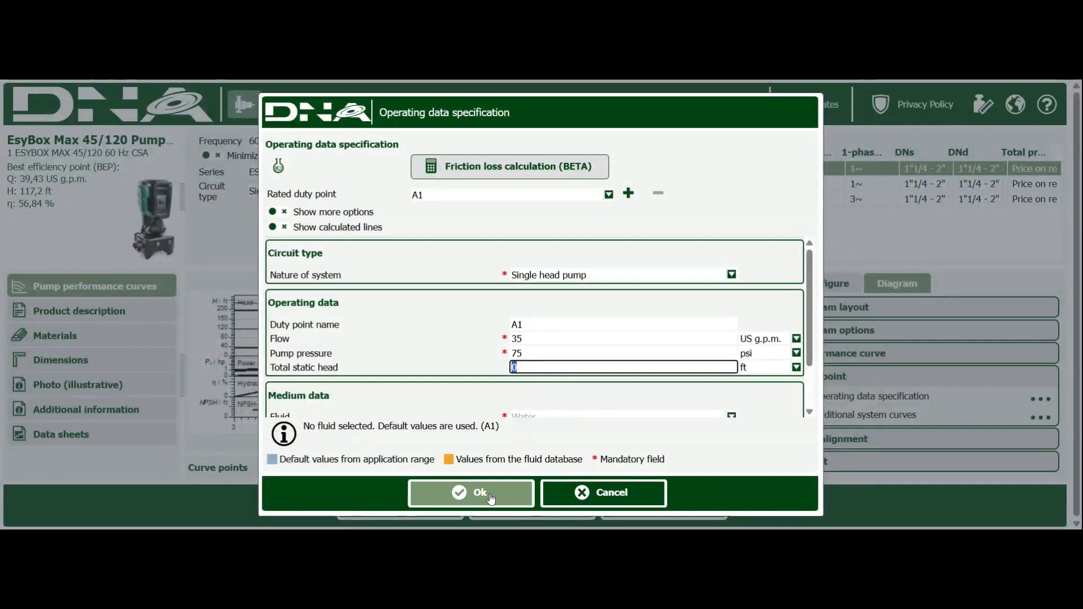
click(491, 498)
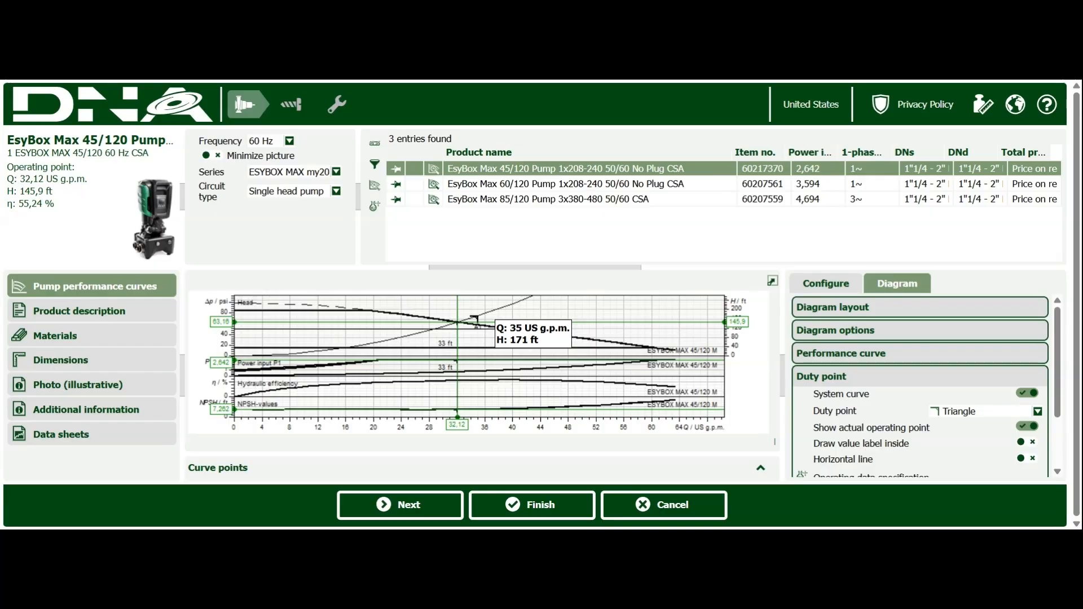
Step: Select the EsyBox Max 60/120 pump, review its data sheet and exit the product selection browser
click(516, 184)
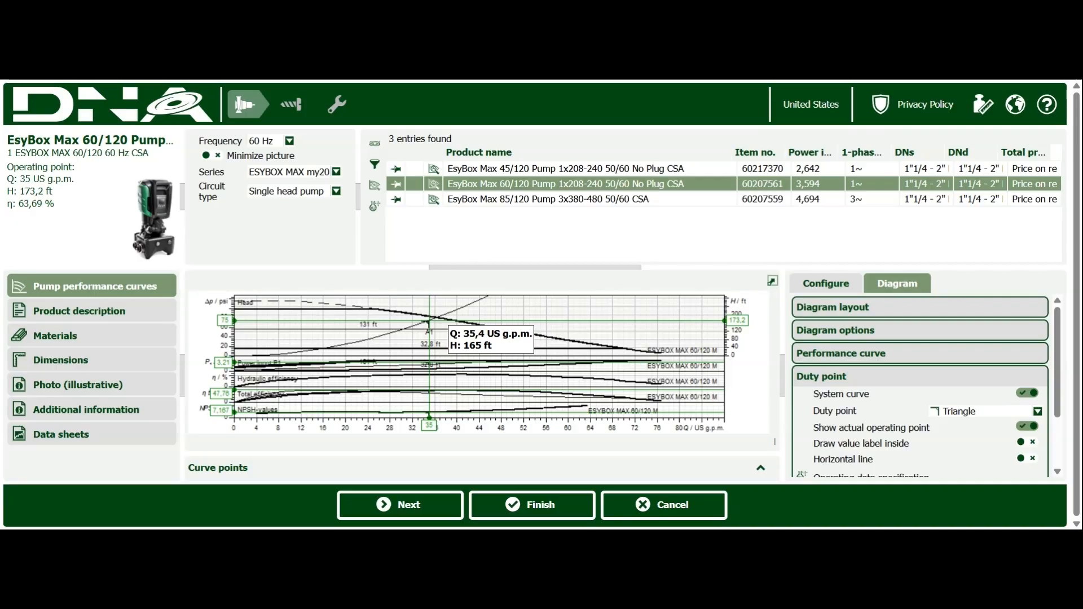
click(127, 434)
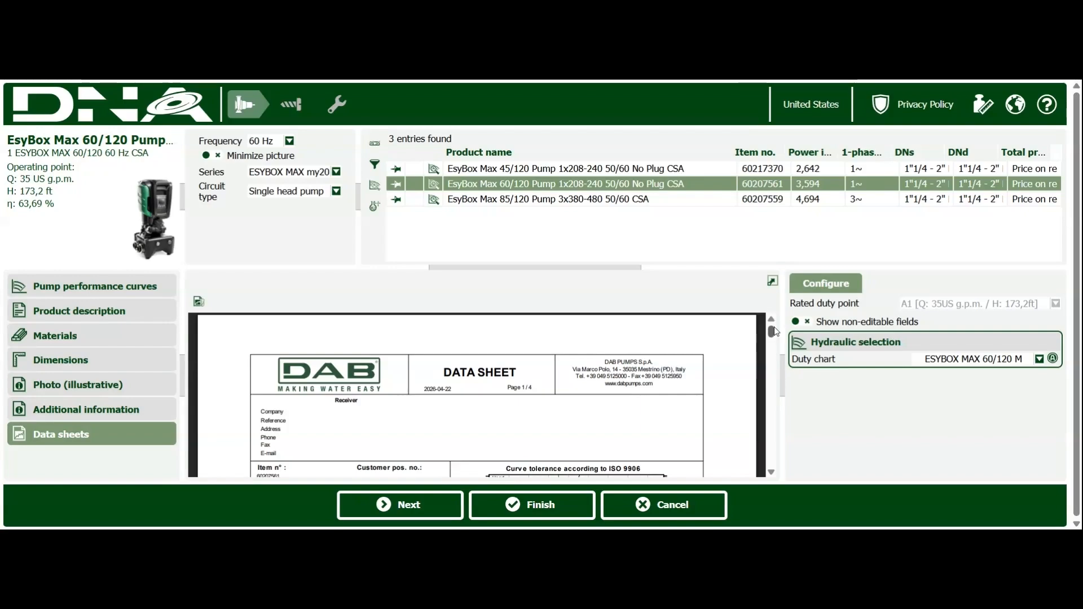
drag(772, 333, 773, 343)
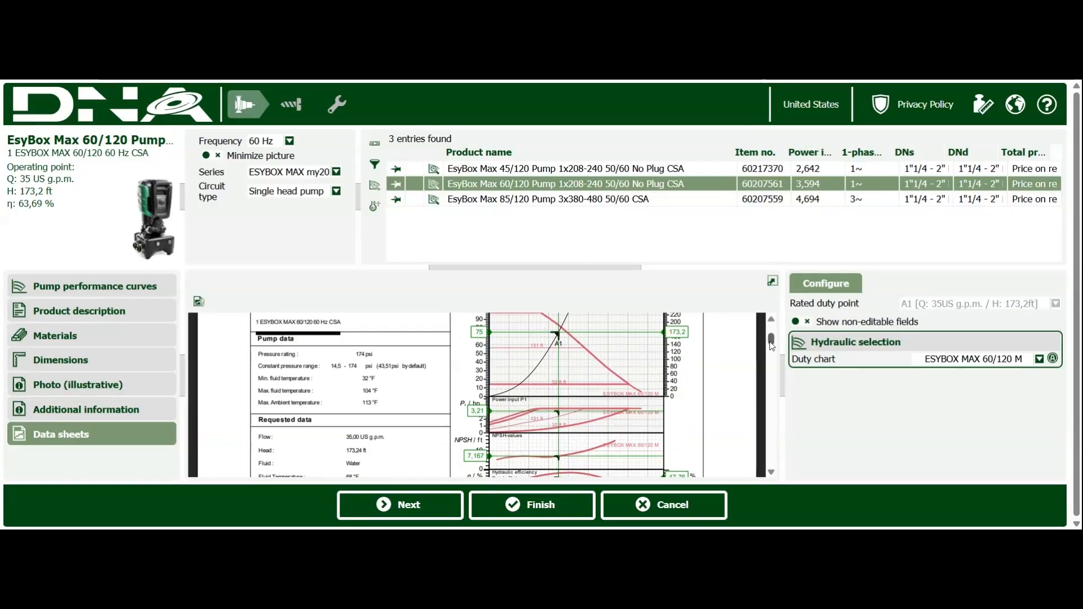
mouse_move(772, 343)
mouse_down()
mouse_move(754, 438)
mouse_move(772, 331)
mouse_up()
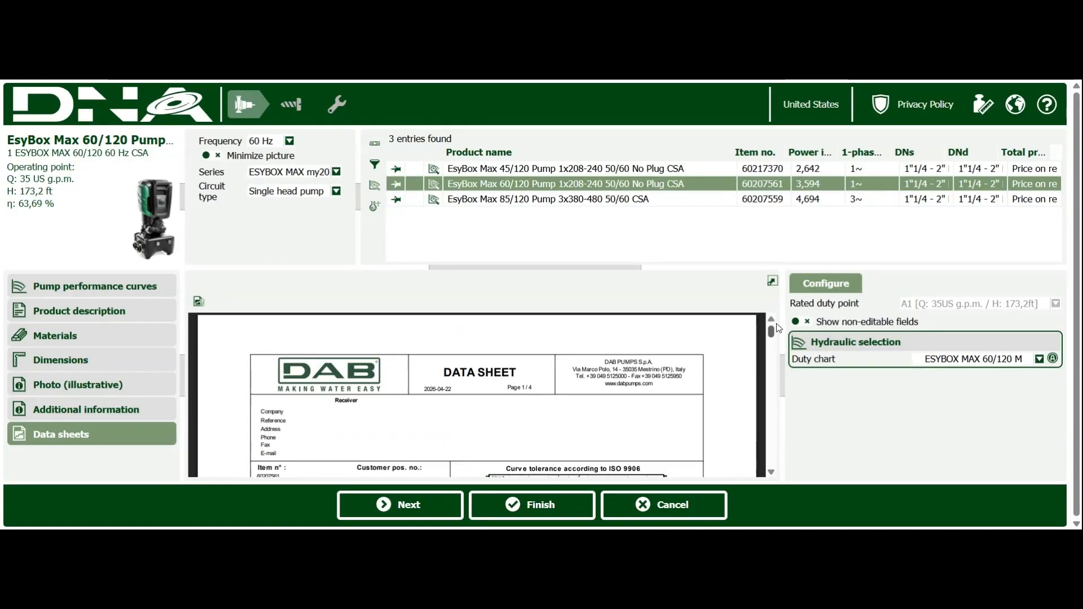
click(199, 304)
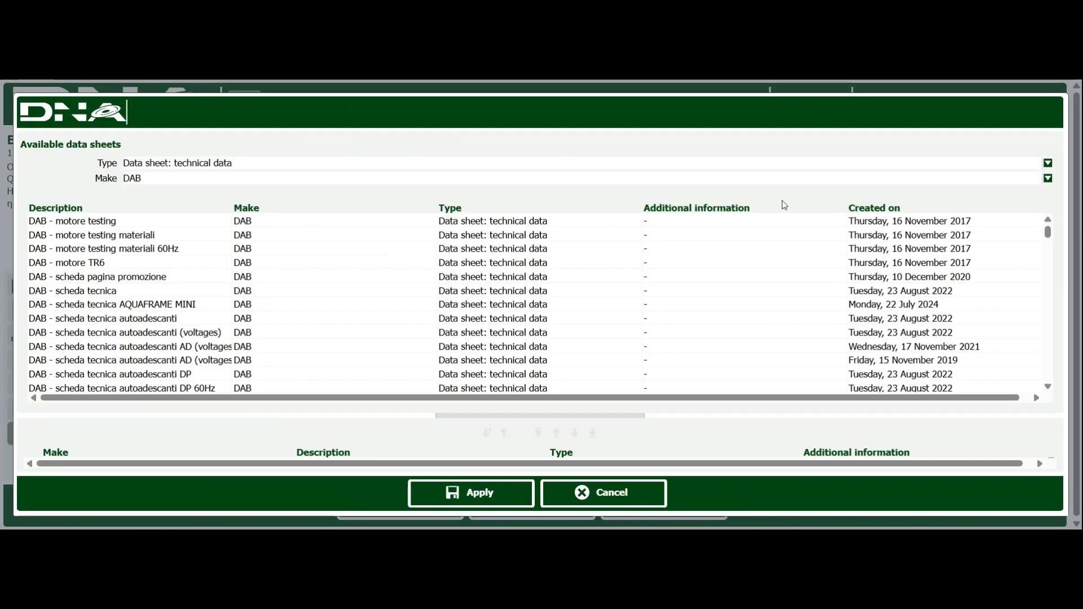
click(600, 491)
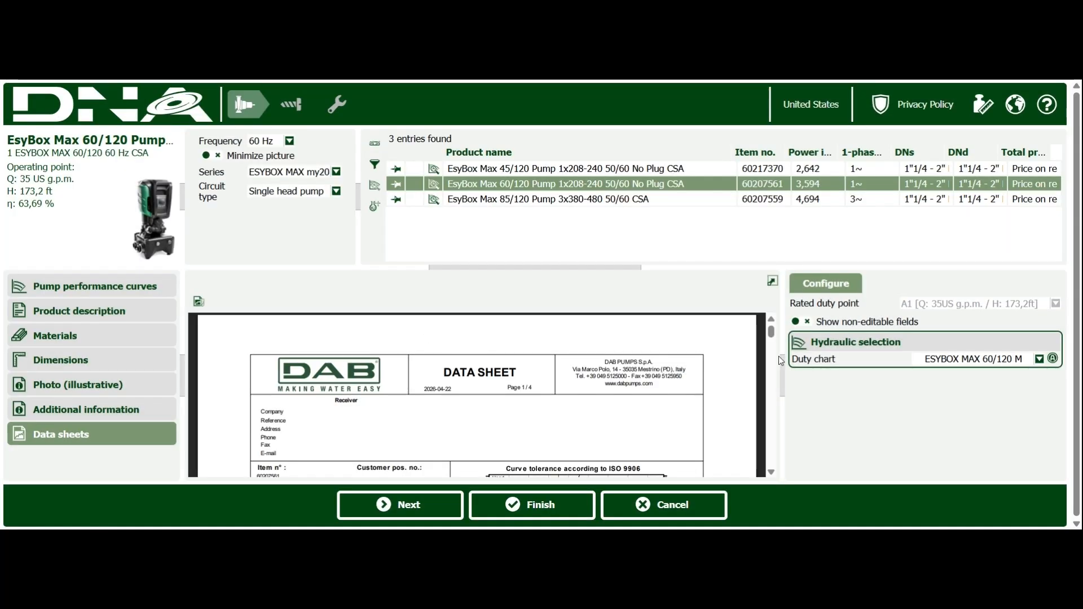
scroll(773, 337, down, 5)
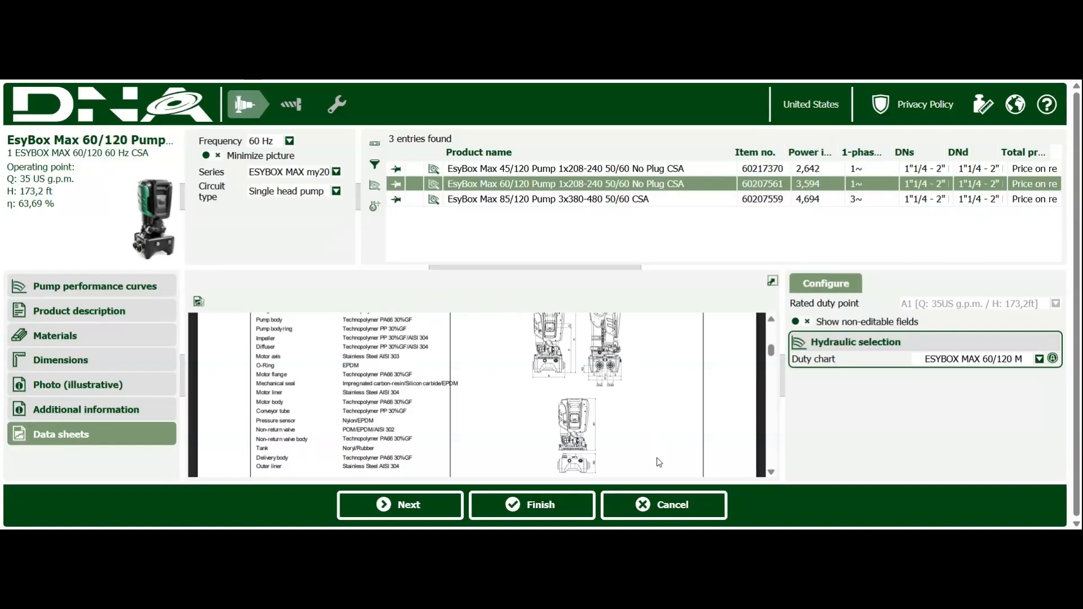
click(654, 505)
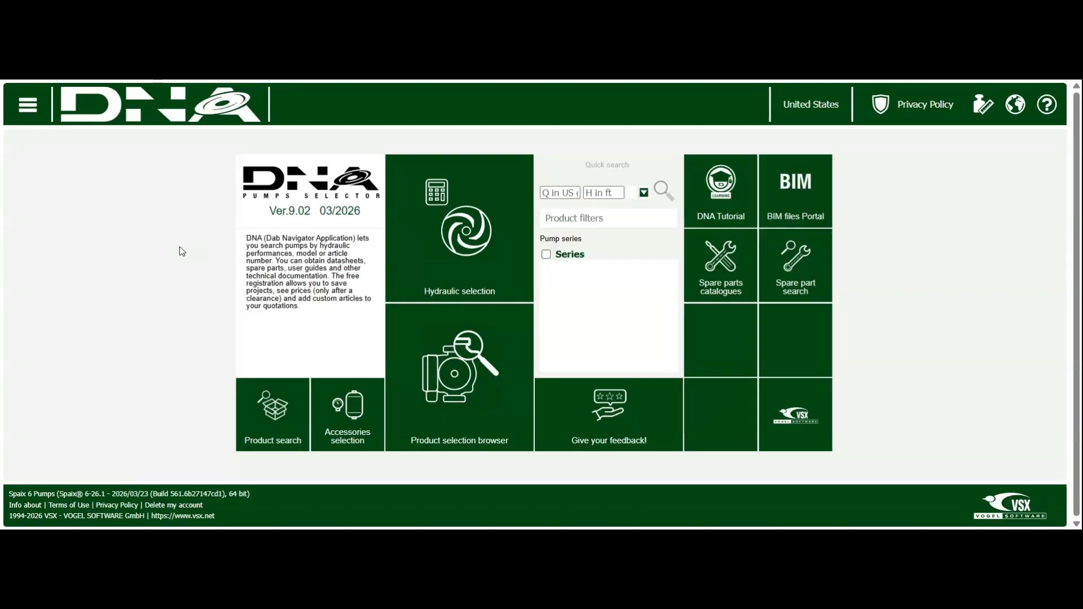
Step: Start a hydraulic selection for self-priming and multistage centrifugal pumps, limiting the series to ESYBOX, ESYBOX MAX my20, ESYBOX MINI 3 and both ESYBOX pressurization sets
click(473, 271)
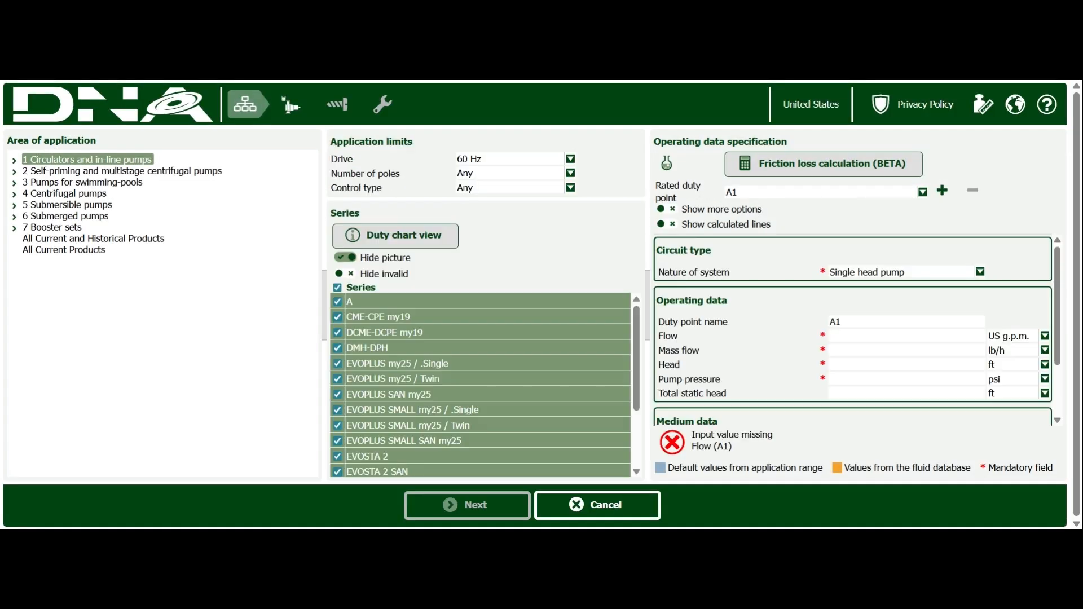
click(173, 177)
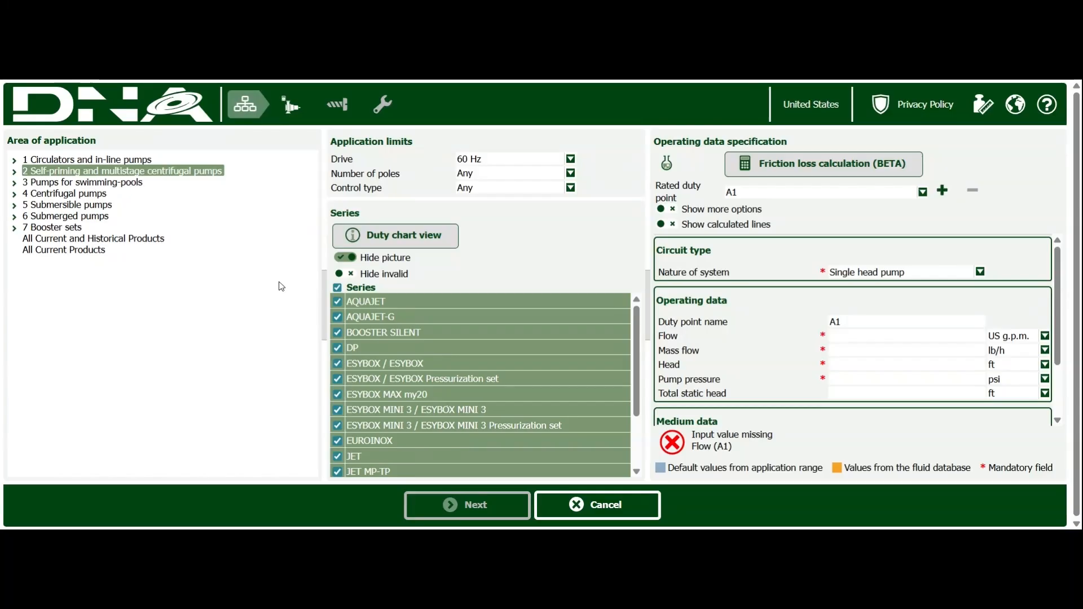
click(338, 289)
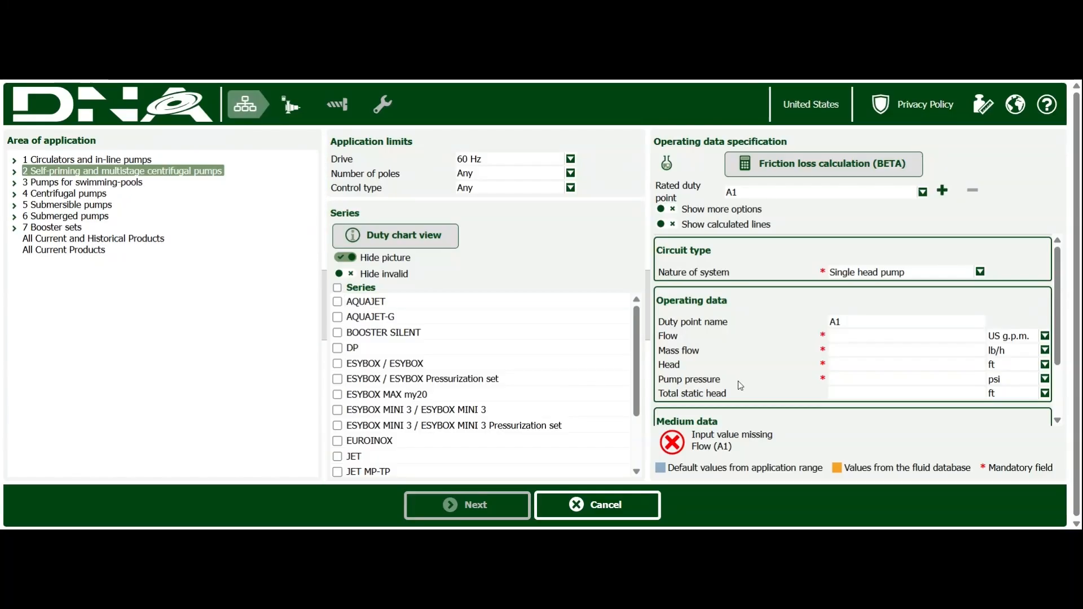
drag(638, 341, 635, 361)
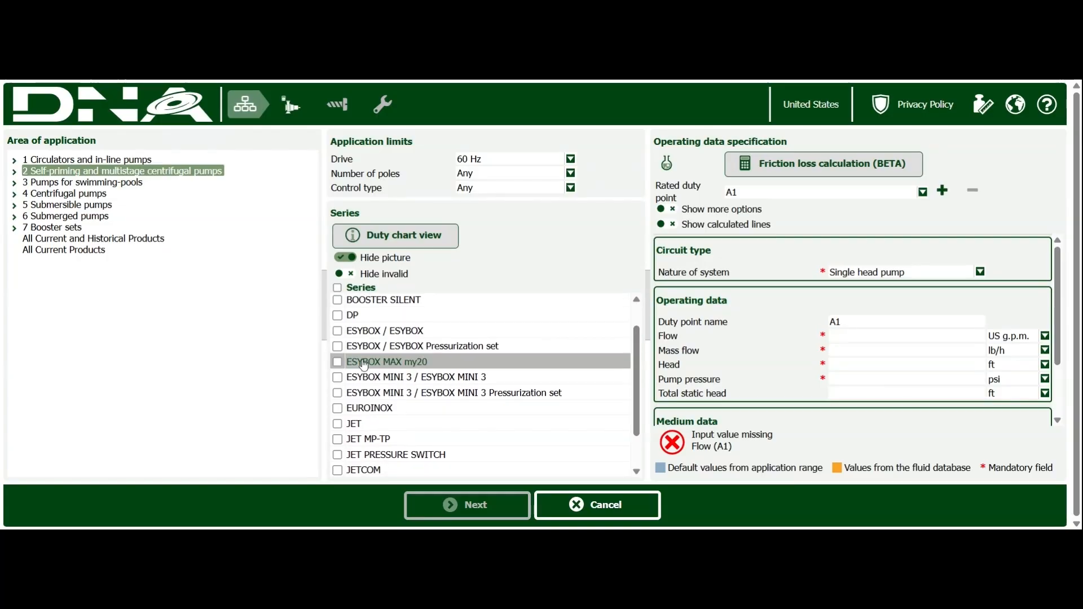
click(338, 333)
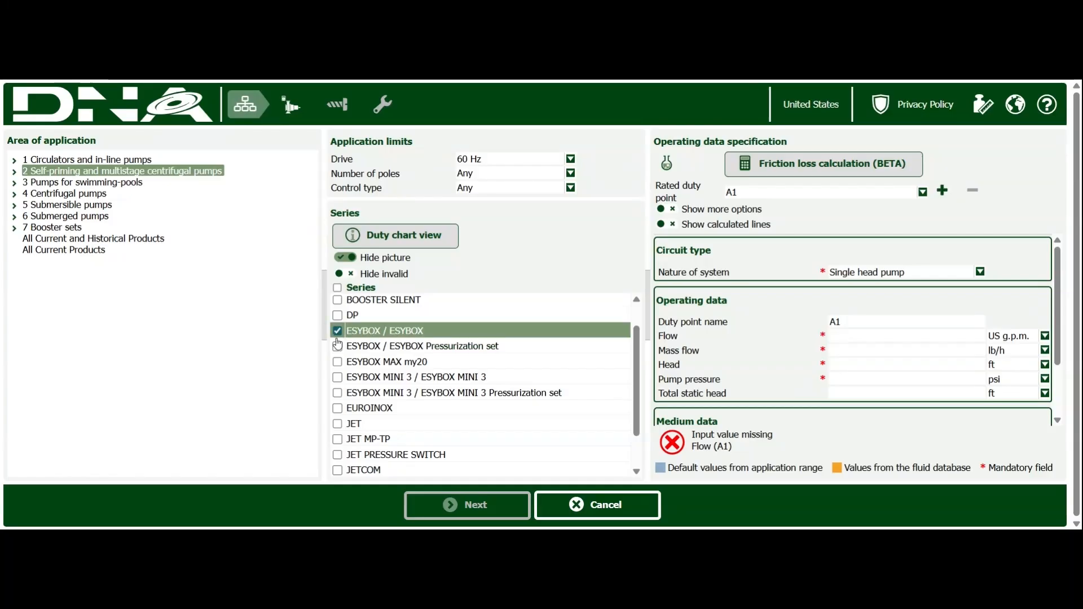
click(339, 348)
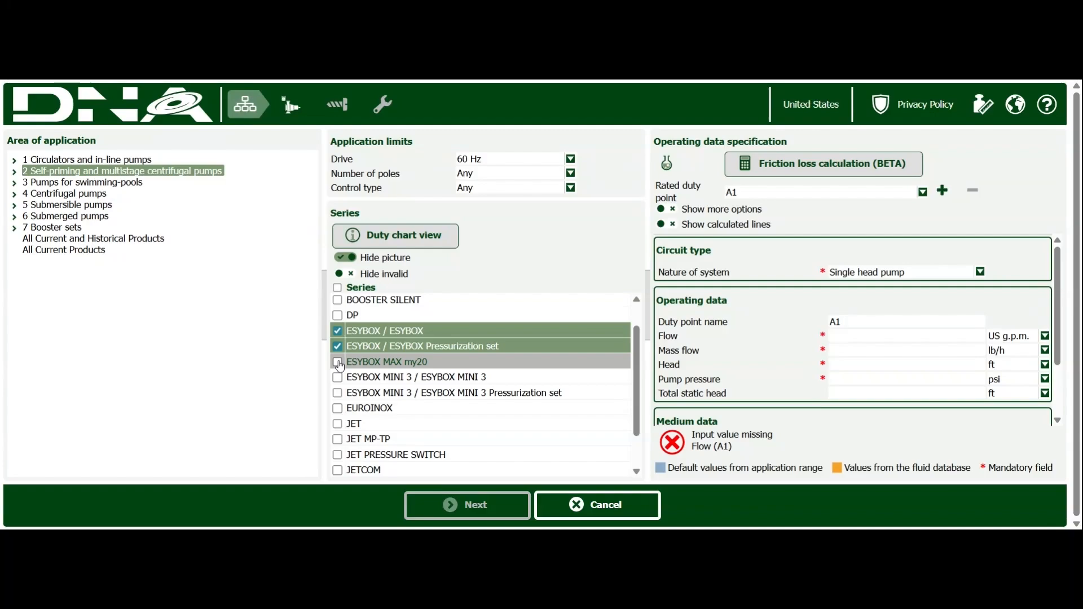
click(339, 363)
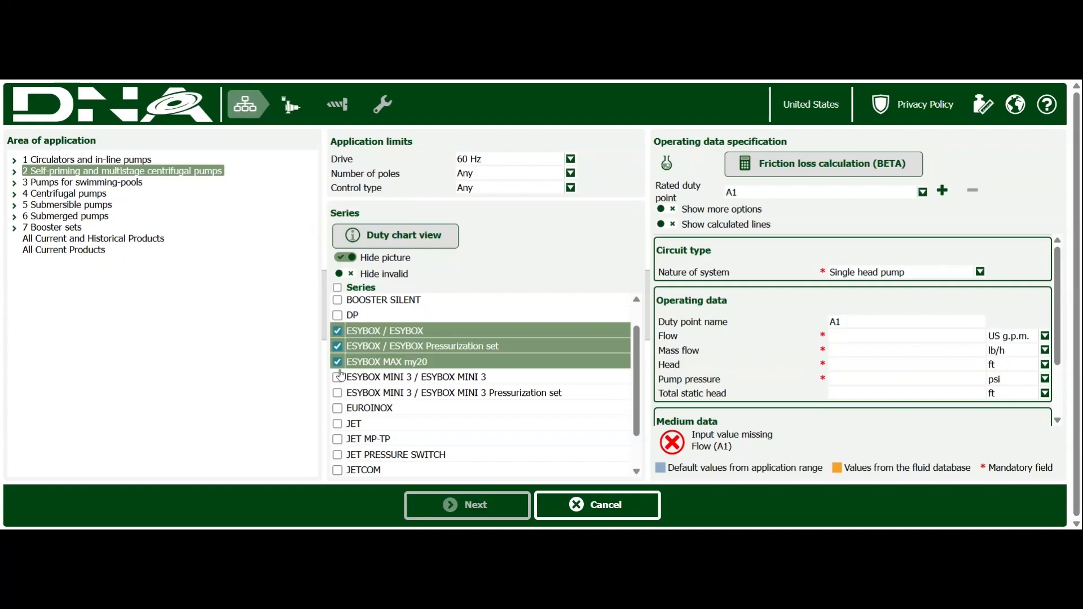
click(339, 377)
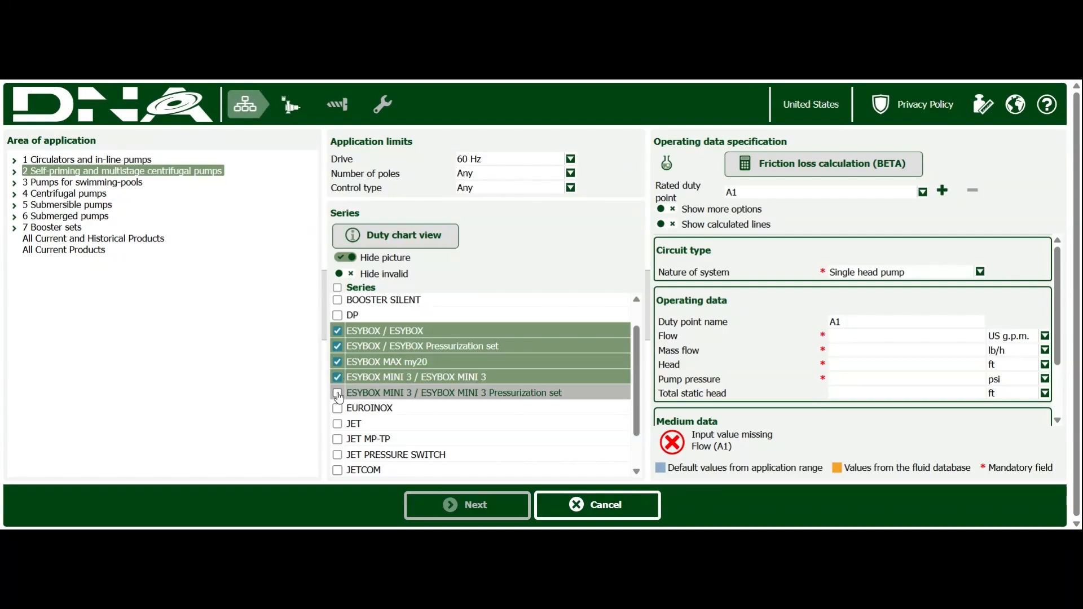
click(338, 394)
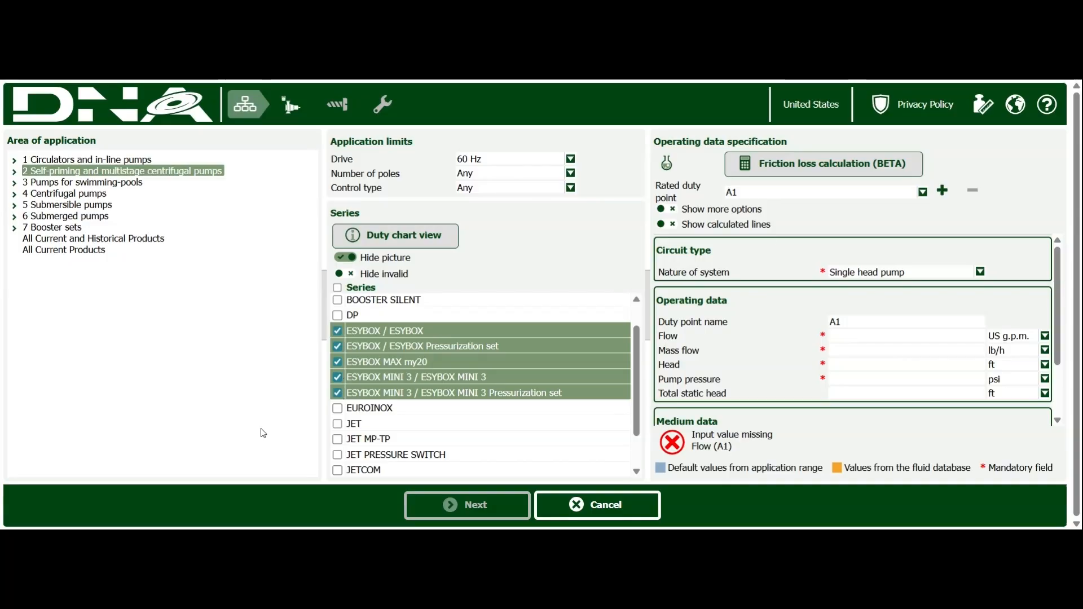
Step: Specify a flow of 35 US g.p.m. and a pump pressure of 75 psi for duty point A1 and run the pump search
click(863, 338)
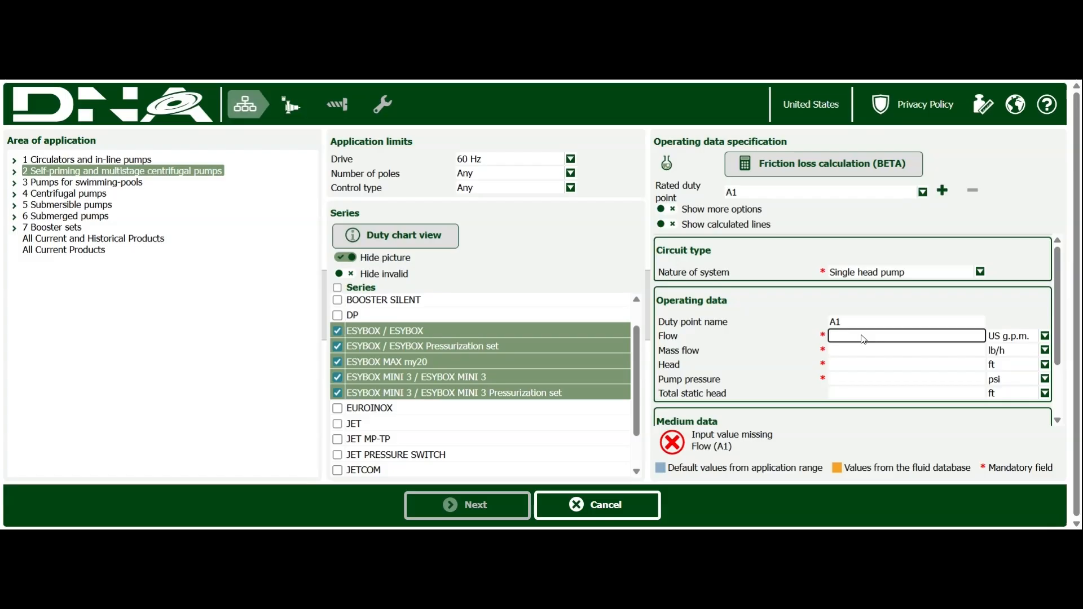
text(35)
click(874, 380)
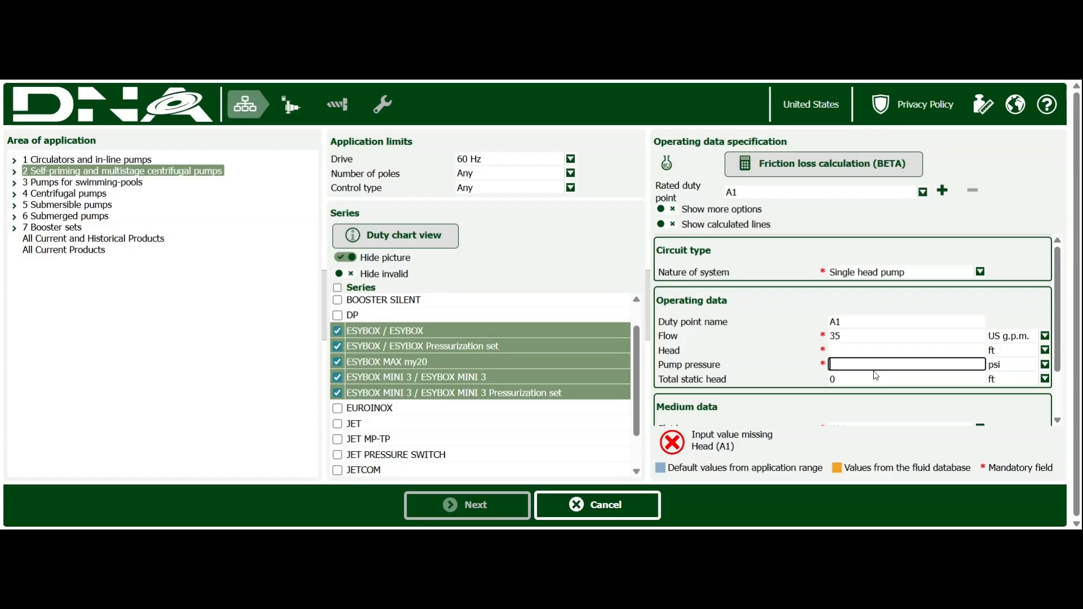
text(75)
key(Tab)
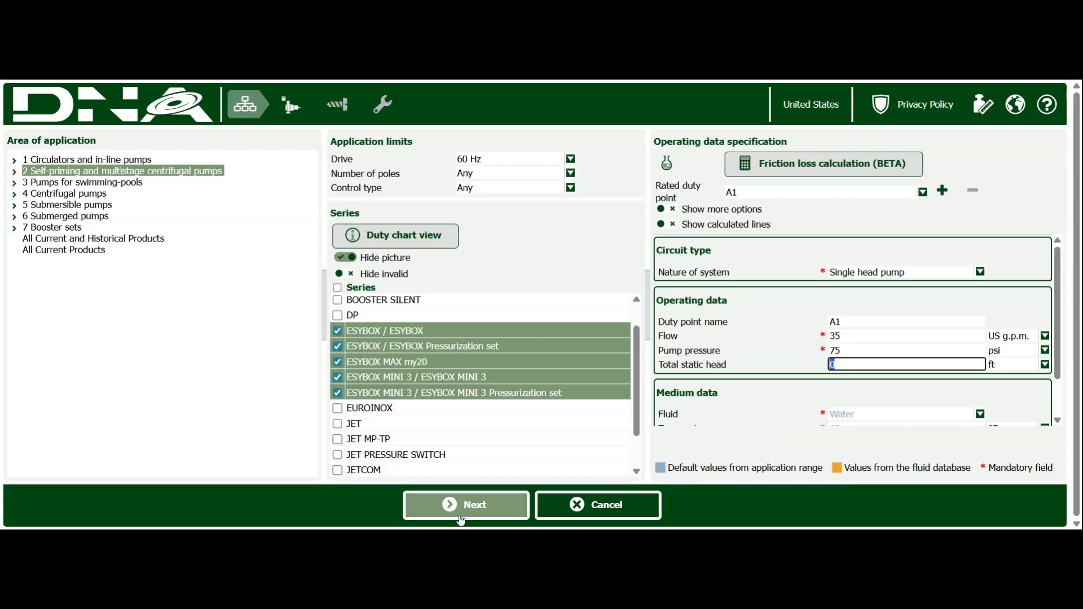
click(461, 520)
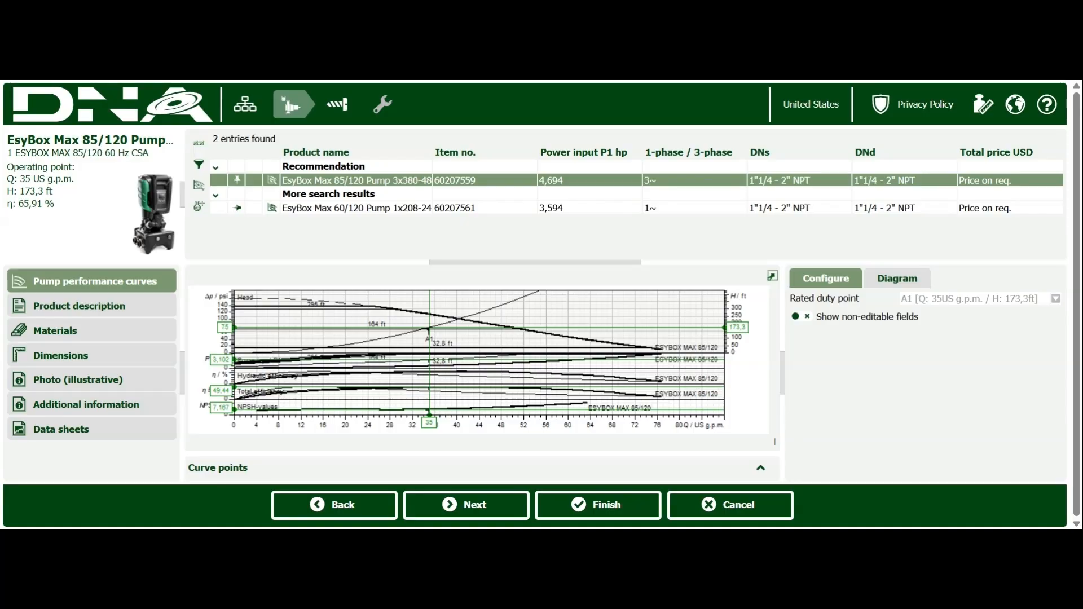
Step: Select the EsyBox Max 60/120 pump from the search results and review its data sheet through the duty point and materials sections
mouse_move(372, 186)
mouse_move(410, 188)
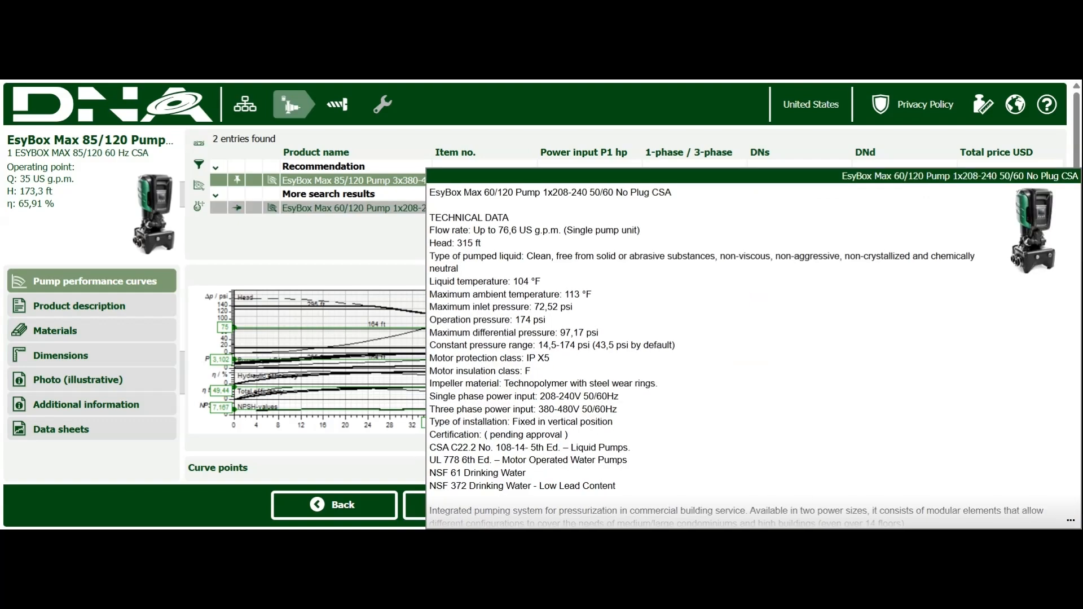
click(413, 209)
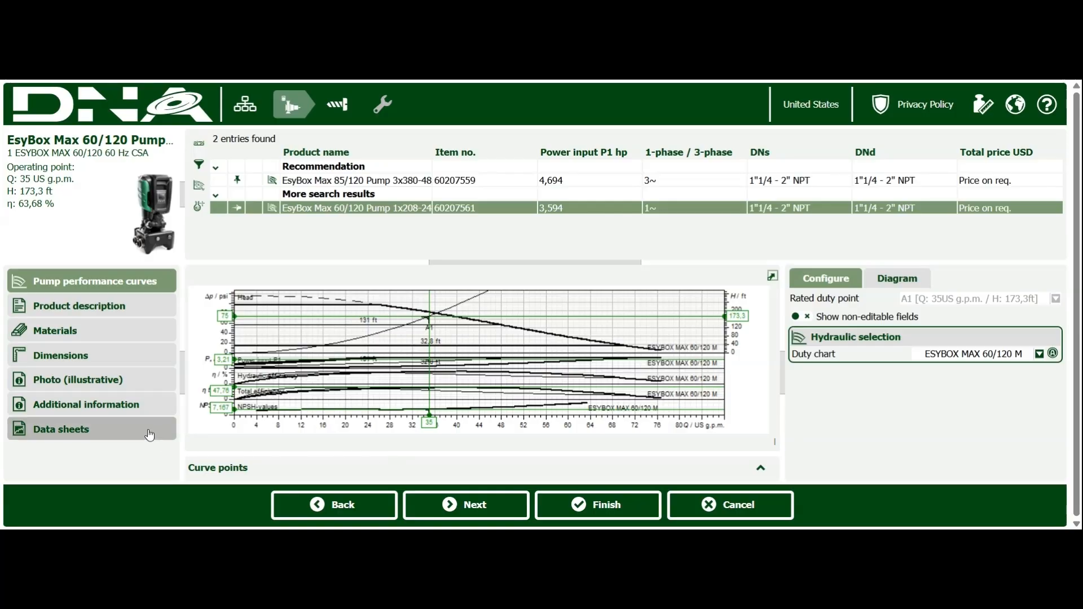
click(111, 436)
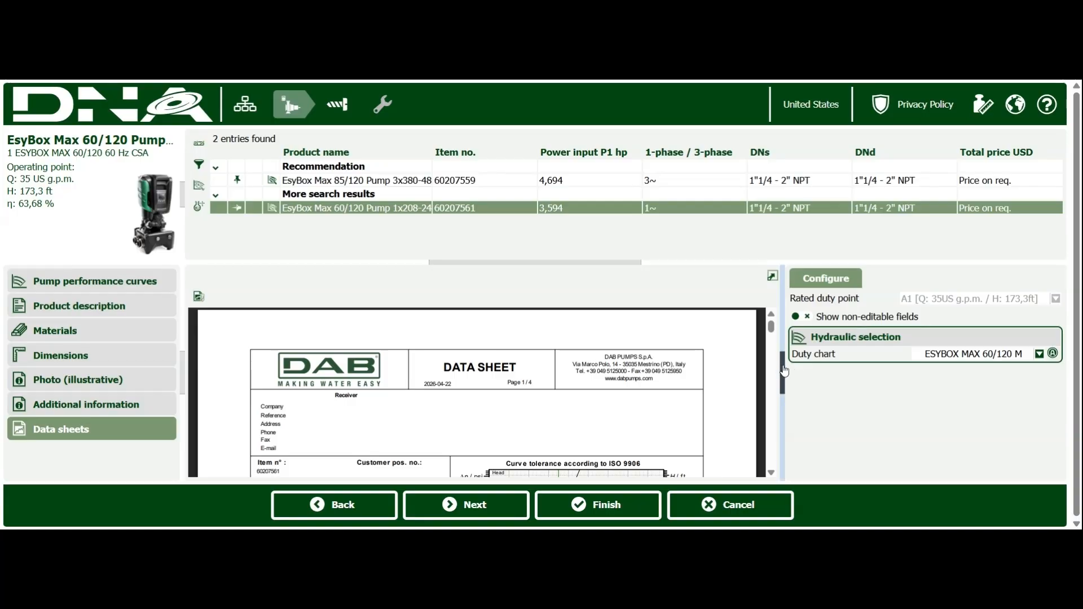
drag(778, 417, 783, 414)
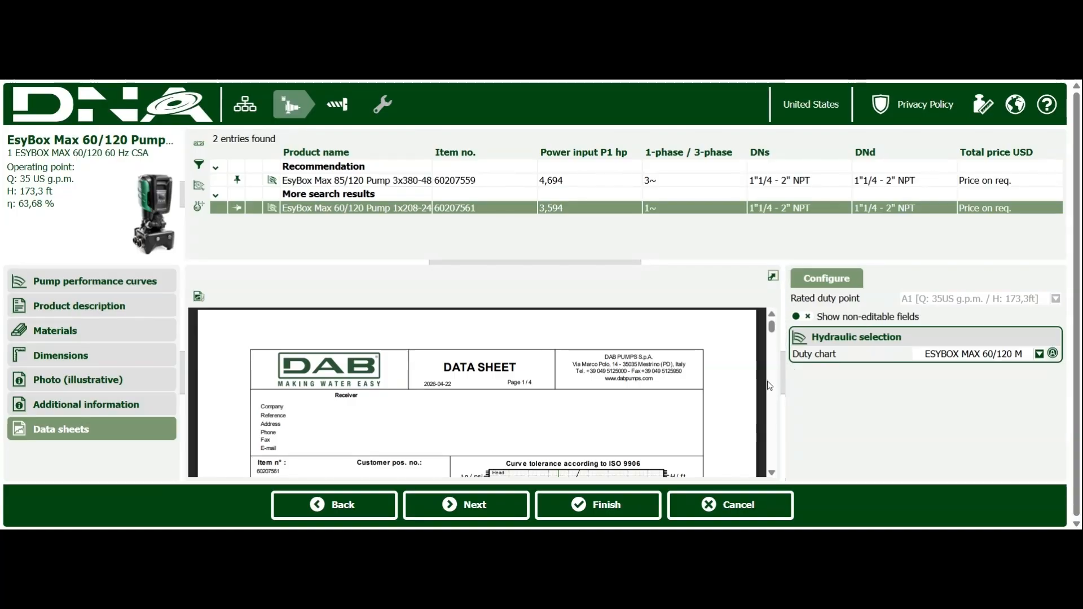
scroll(772, 374, down, 3)
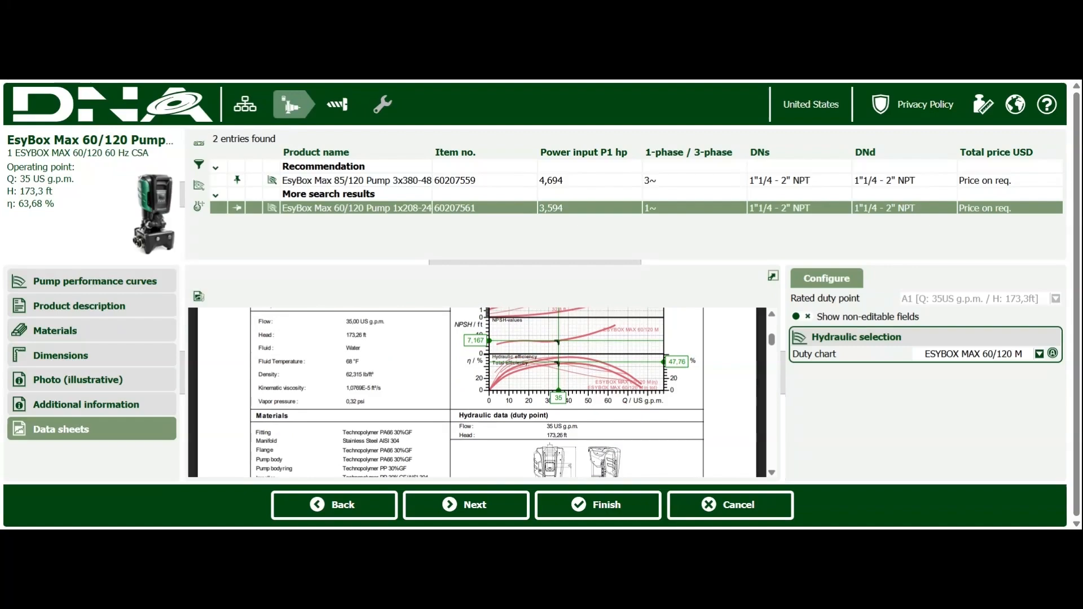